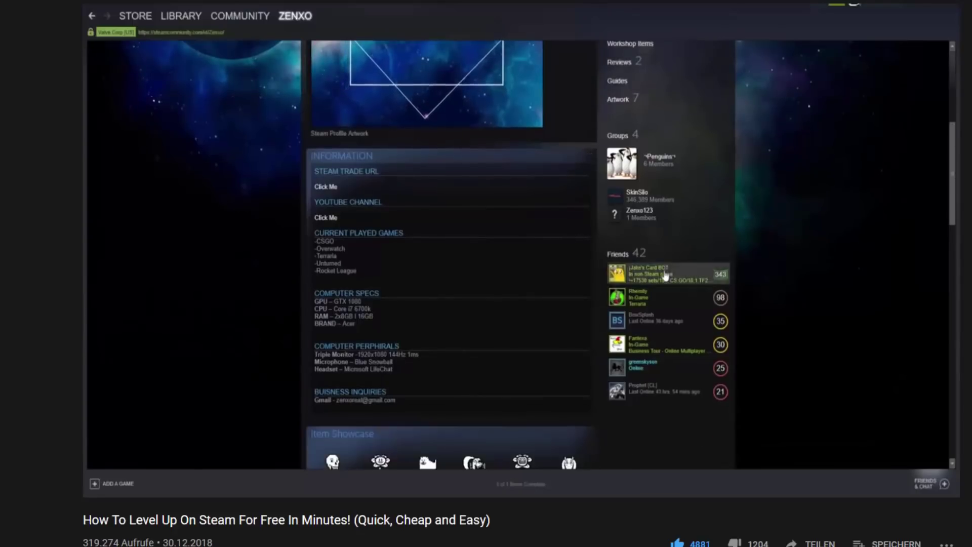
scroll(679, 121, down, 3)
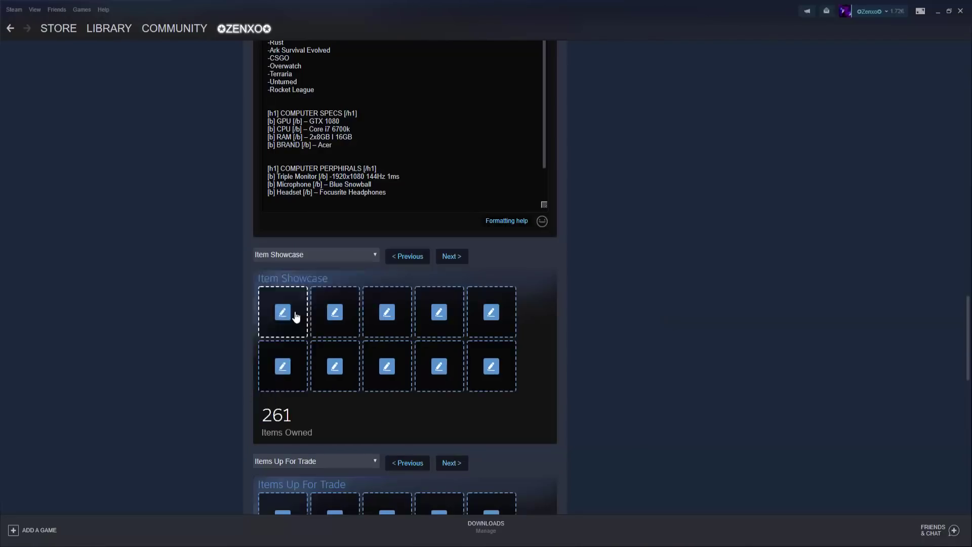
click(284, 314)
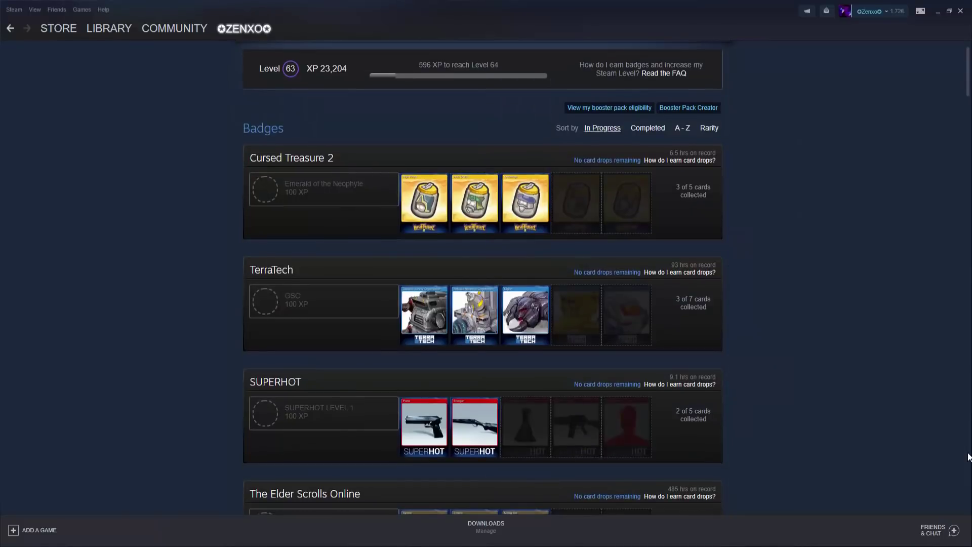
- Look through the in-progress badges and the trading cards collected for each game
scroll(968, 456, down, 1)
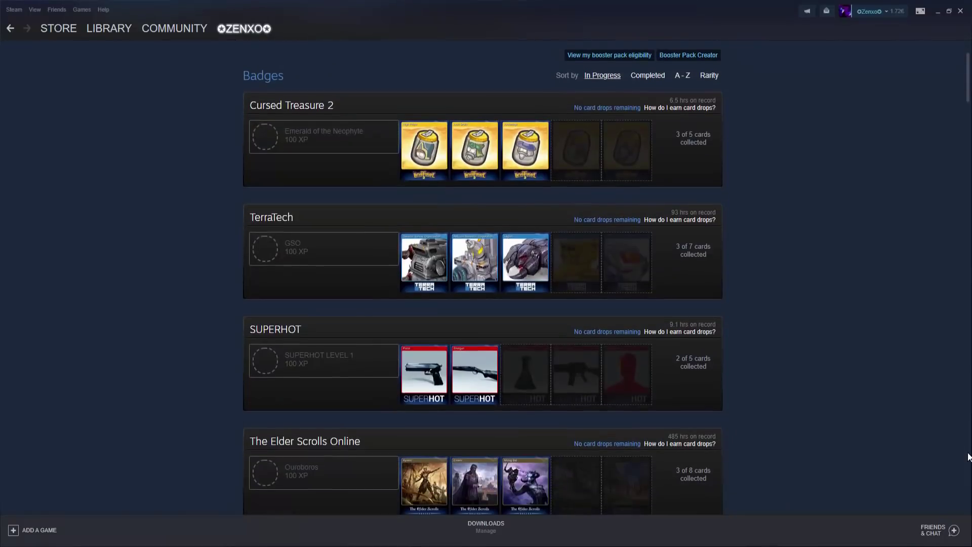
scroll(968, 456, down, 4)
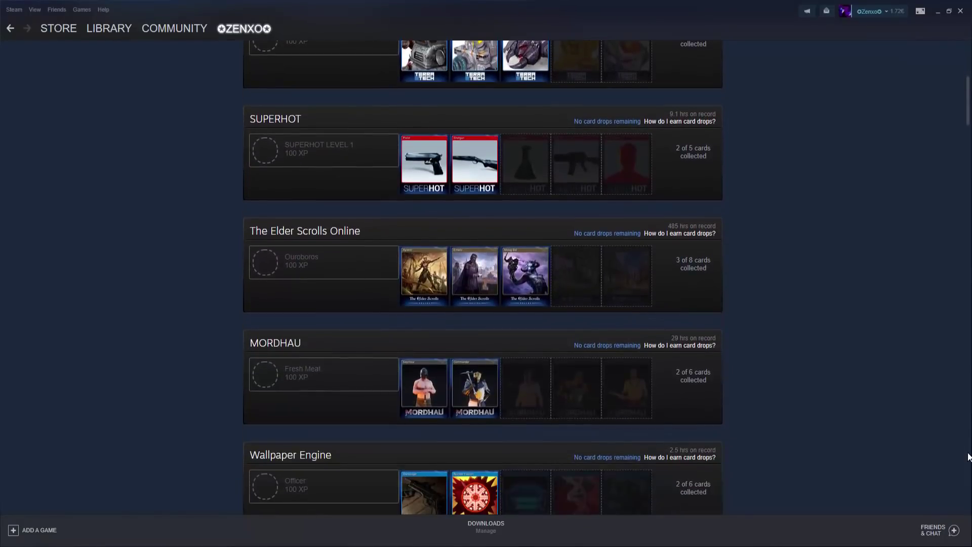
scroll(968, 456, down, 3)
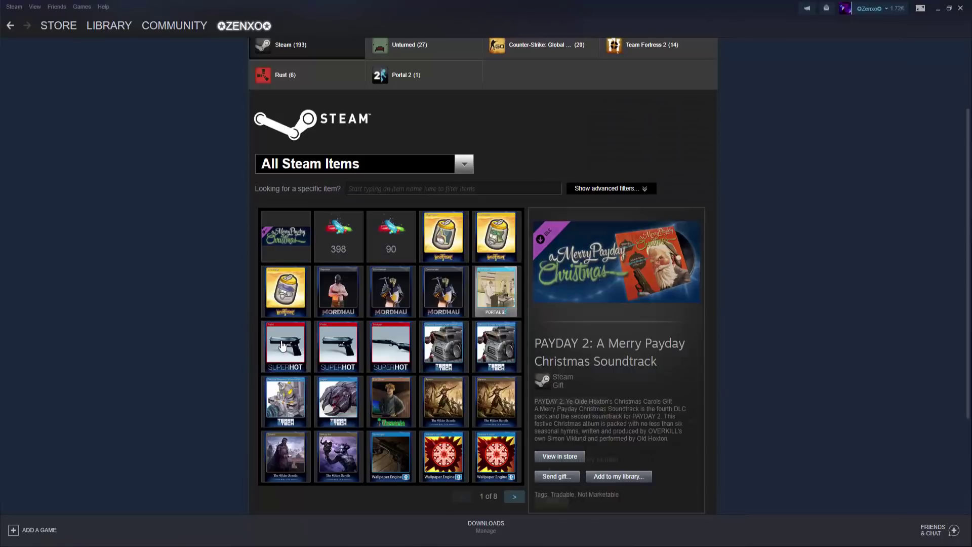
- Inspect the SUPERHOT, TerraTech and The Elder Scrolls Online trading cards in the Steam inventory
click(283, 346)
click(441, 349)
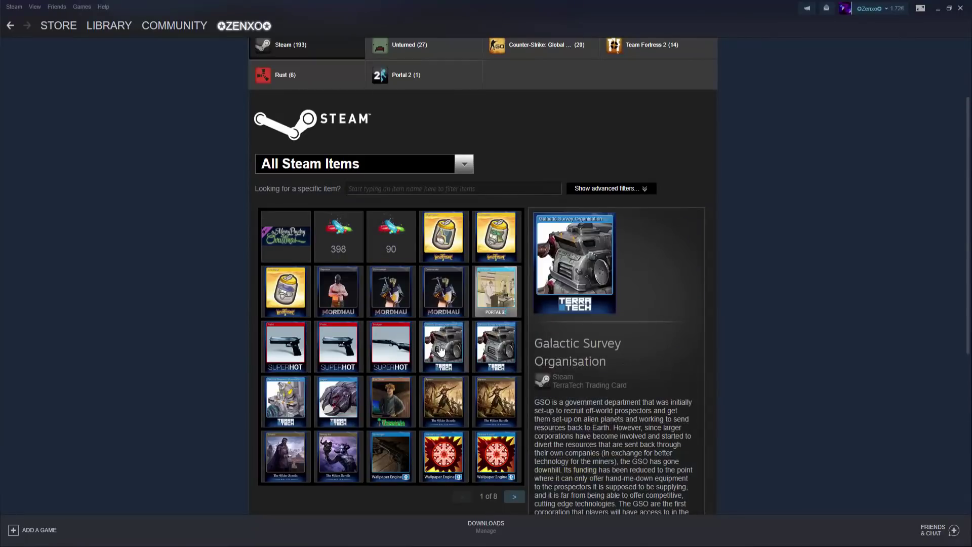
click(346, 400)
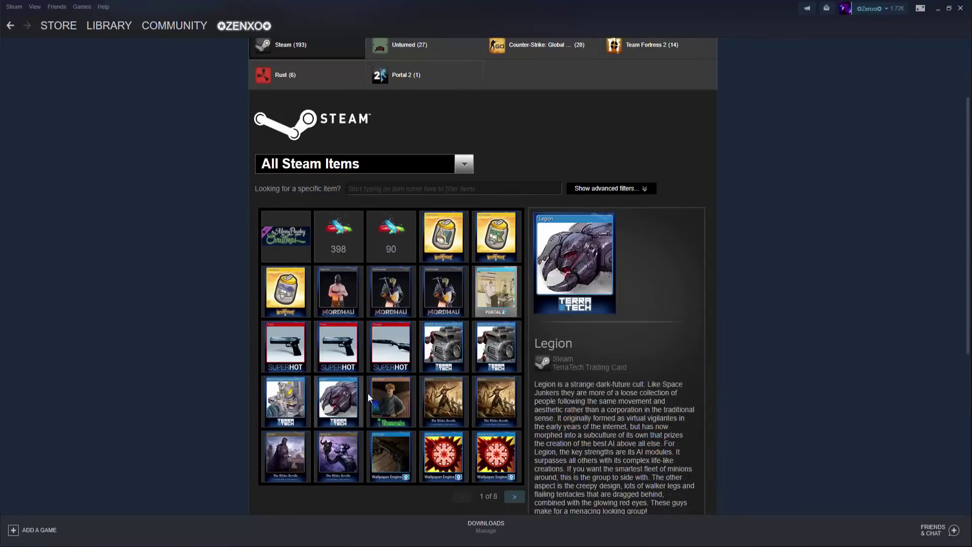
click(438, 398)
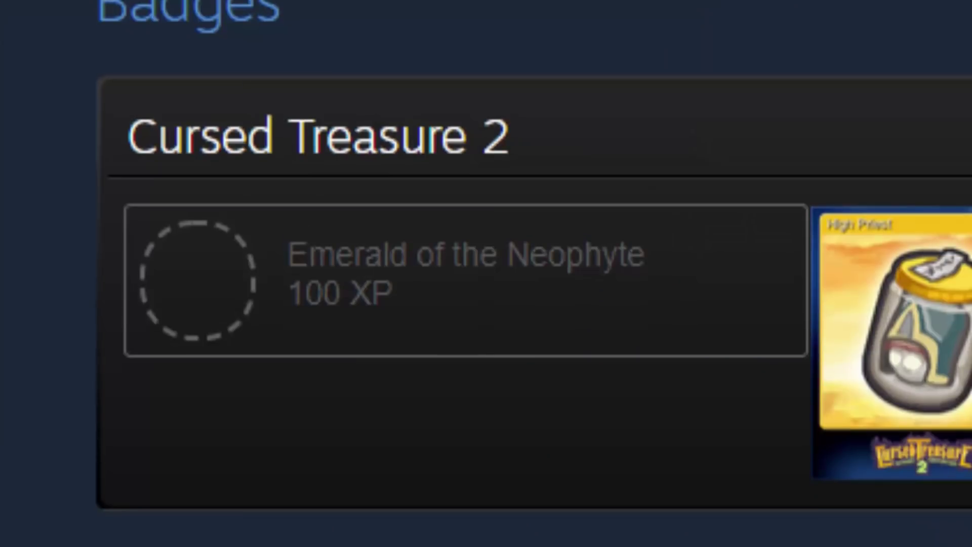
- Check the XP reward of each in-progress badge, starting from Cursed Treasure 2
scroll(486, 273, down, 5)
scroll(486, 274, down, 5)
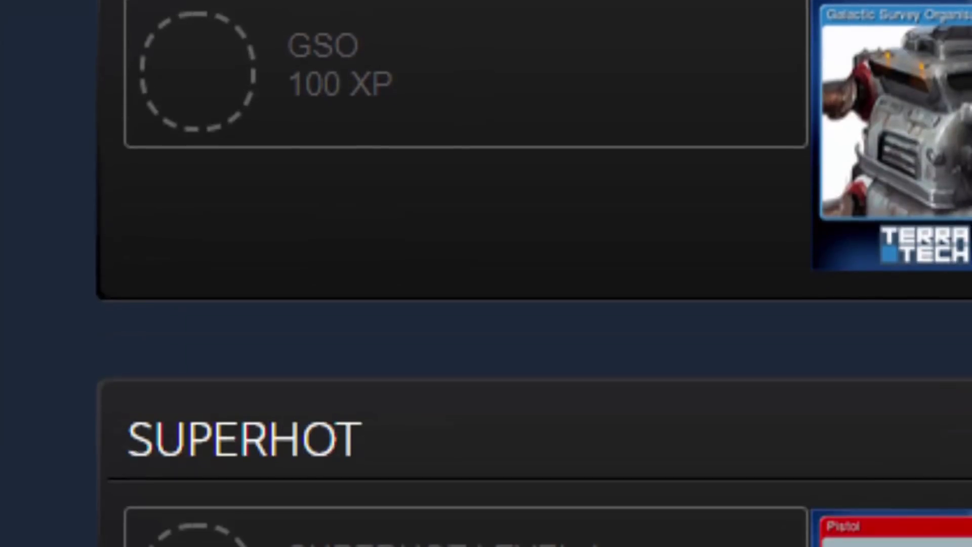
scroll(486, 274, down, 5)
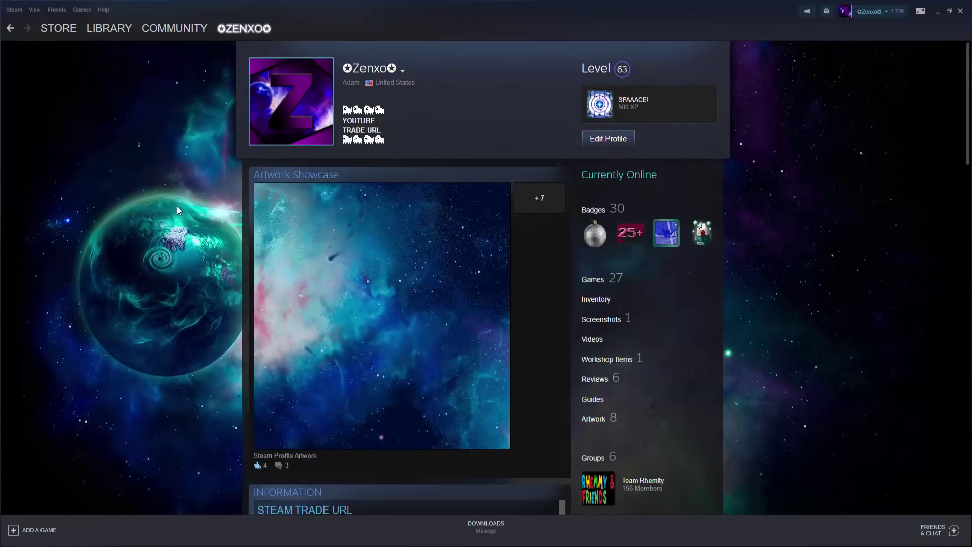
- Open the Community Market, and sort the web list of game card sets by set price
mouse_move(169, 29)
click(159, 80)
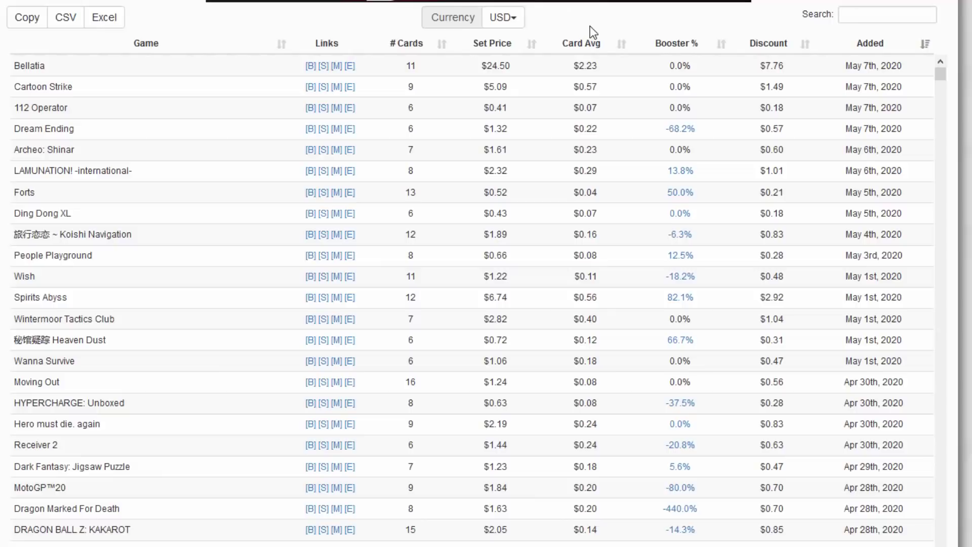
click(531, 46)
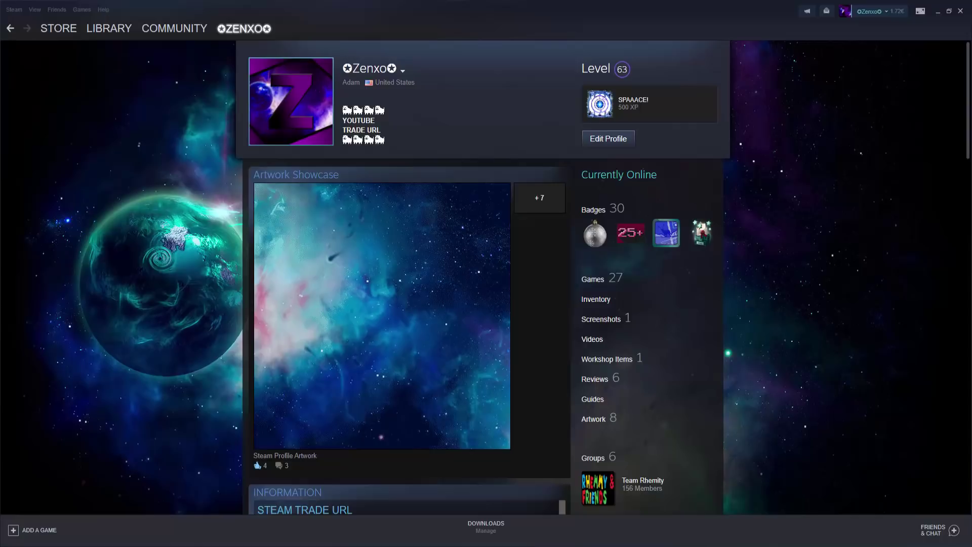
- Open the item inventory and filter the Steam items by the Emoticon and Profile Background item types
mouse_move(232, 50)
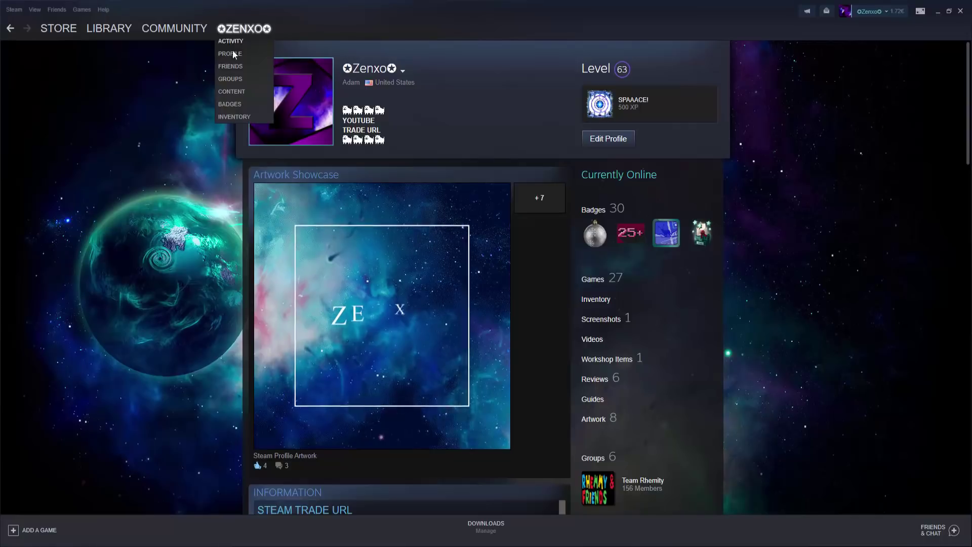
click(229, 112)
click(641, 191)
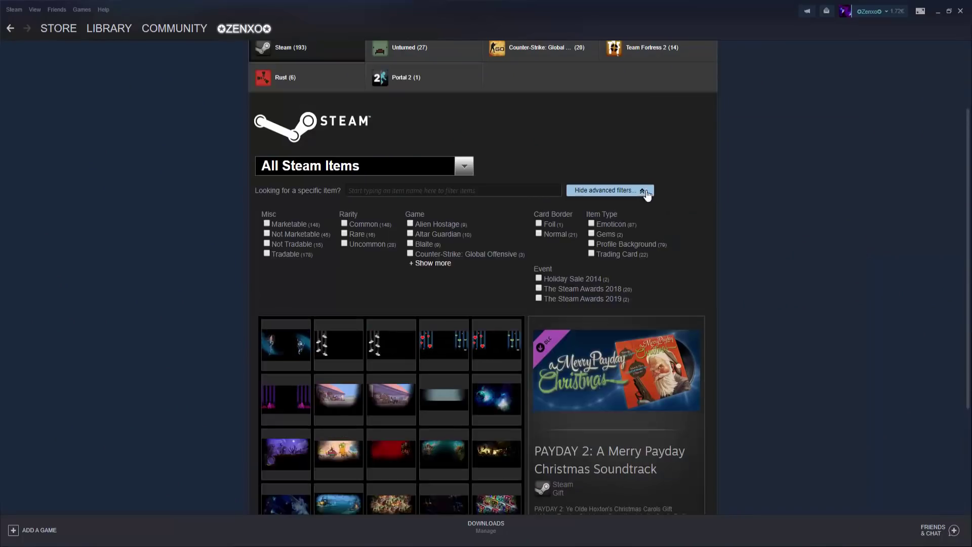
click(593, 224)
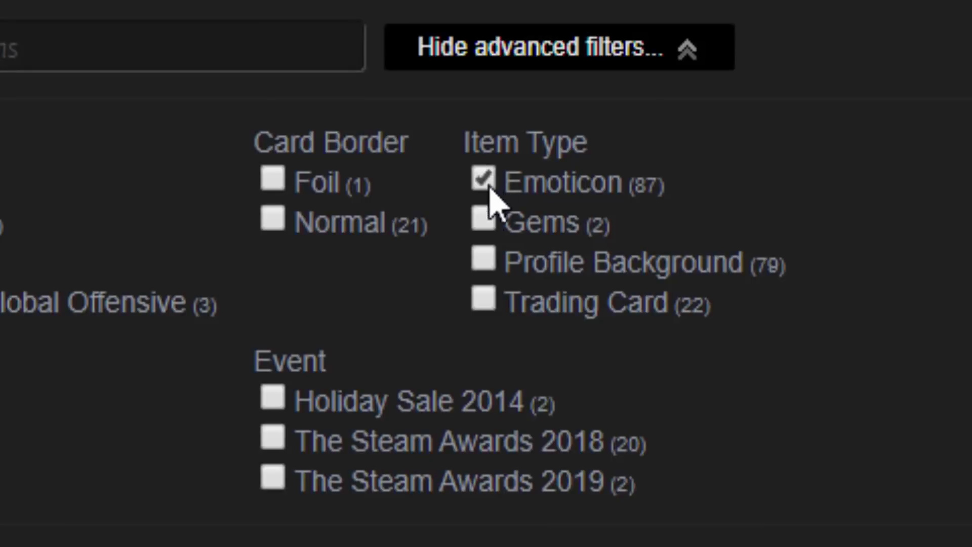
click(484, 260)
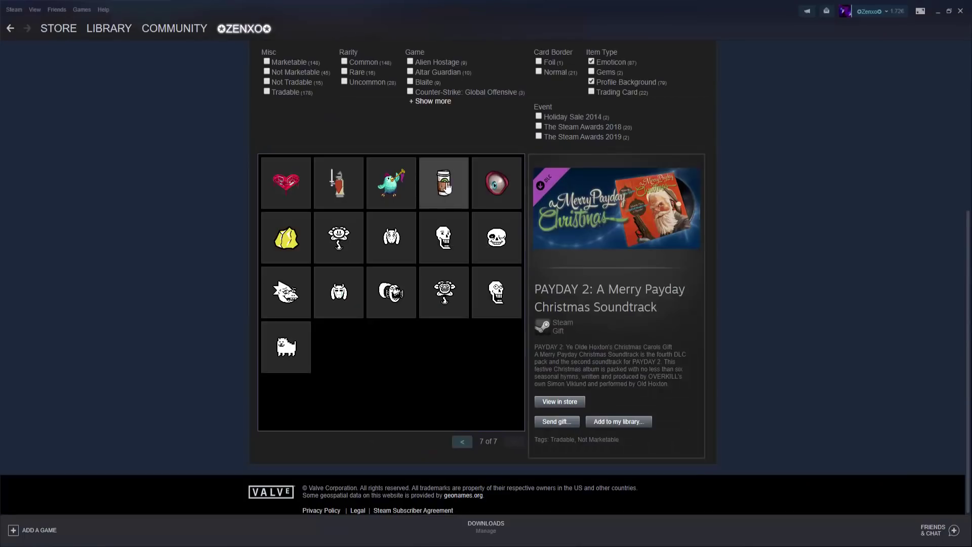
- Select the :2018bestcoffee: emoticon on the last inventory page and check how many gems it is worth
click(446, 188)
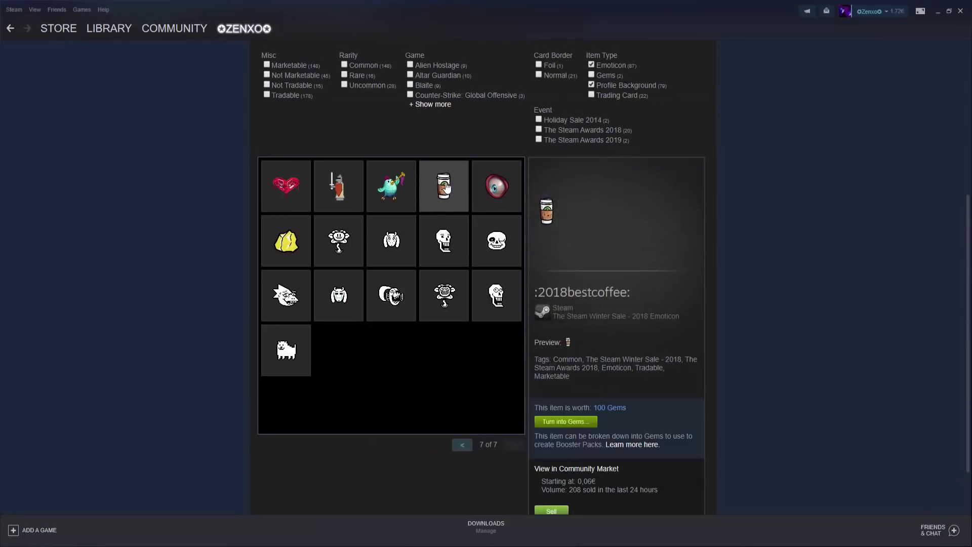
click(405, 186)
click(482, 192)
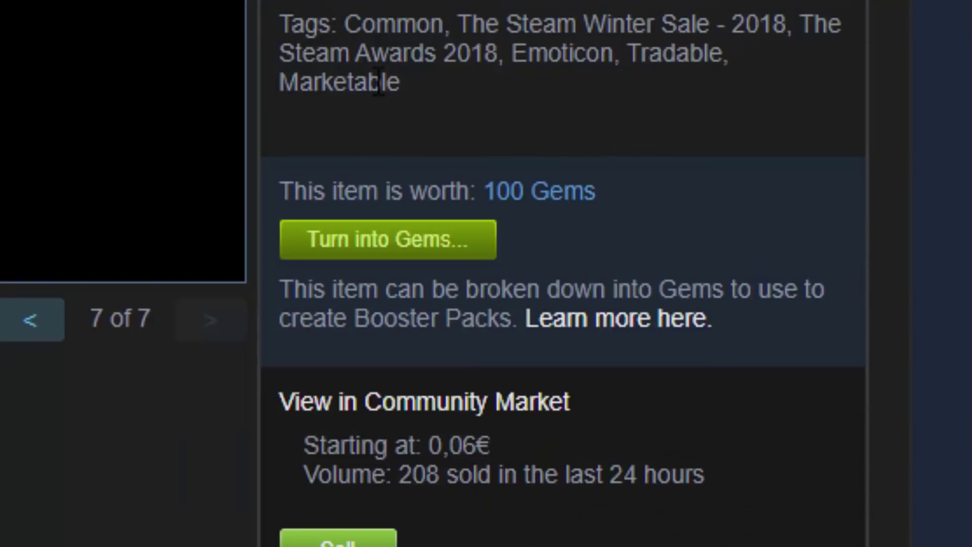
drag(600, 192, 484, 191)
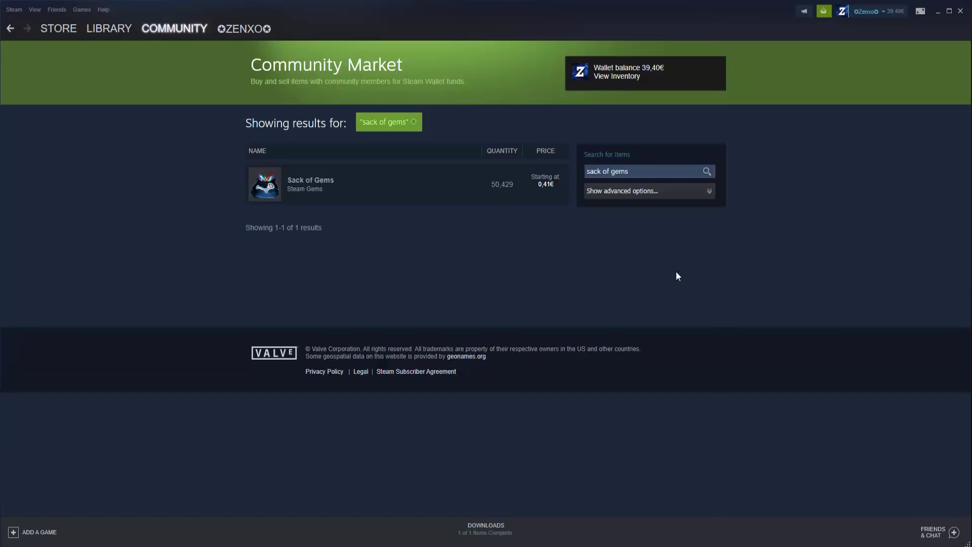
- Open the Sack of Gems market listing and review its buy and sell offers
click(491, 183)
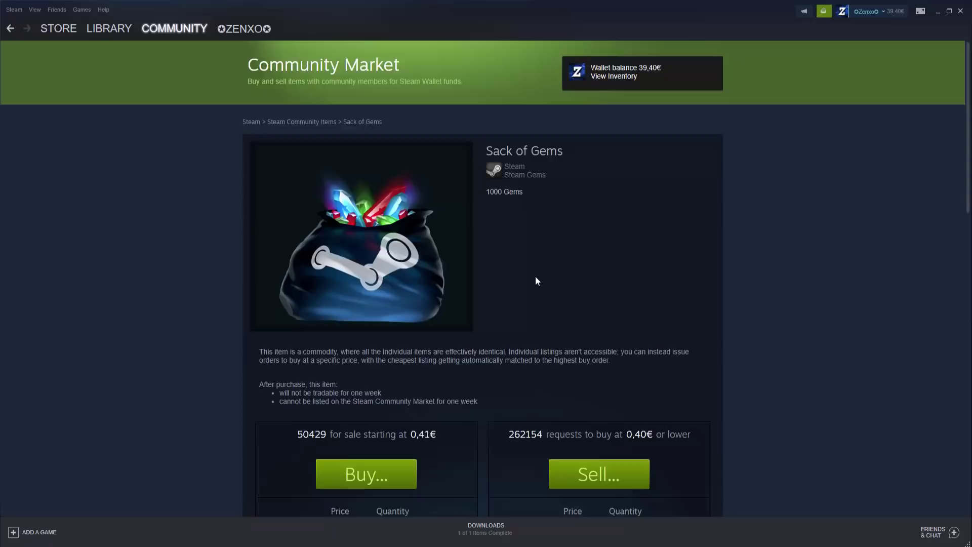
scroll(535, 276, down, 5)
scroll(502, 271, down, 3)
scroll(502, 271, up, 2)
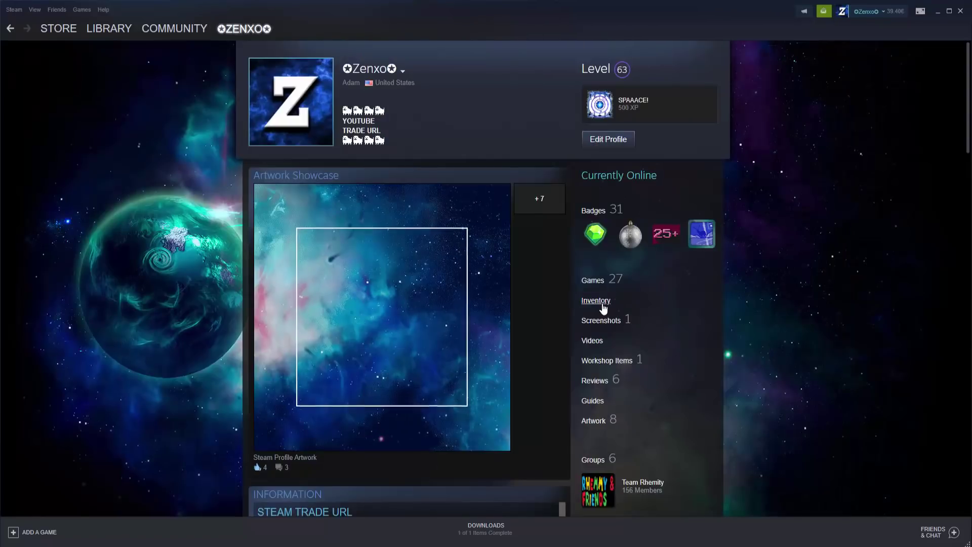
- Open the item inventory from the profile and view the Steam items
click(595, 300)
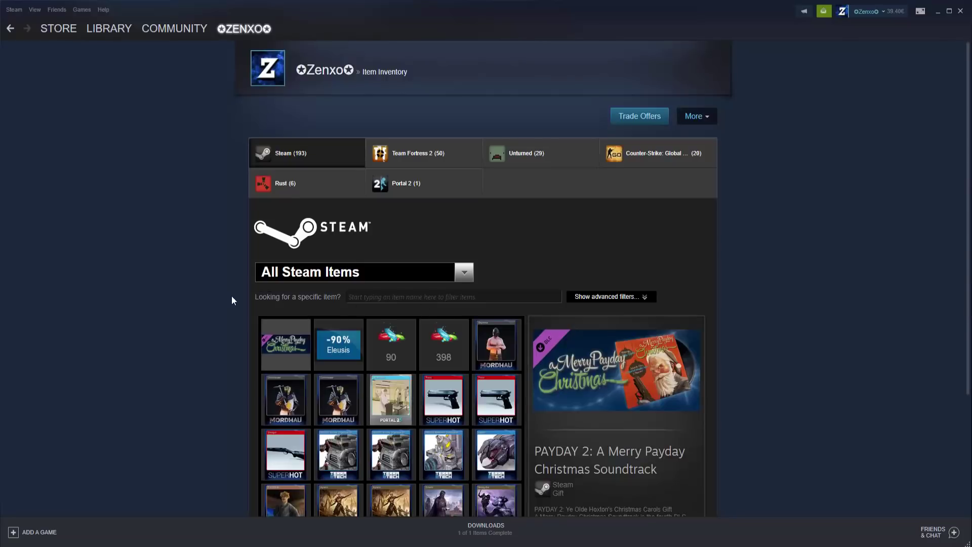
scroll(223, 297, down, 1)
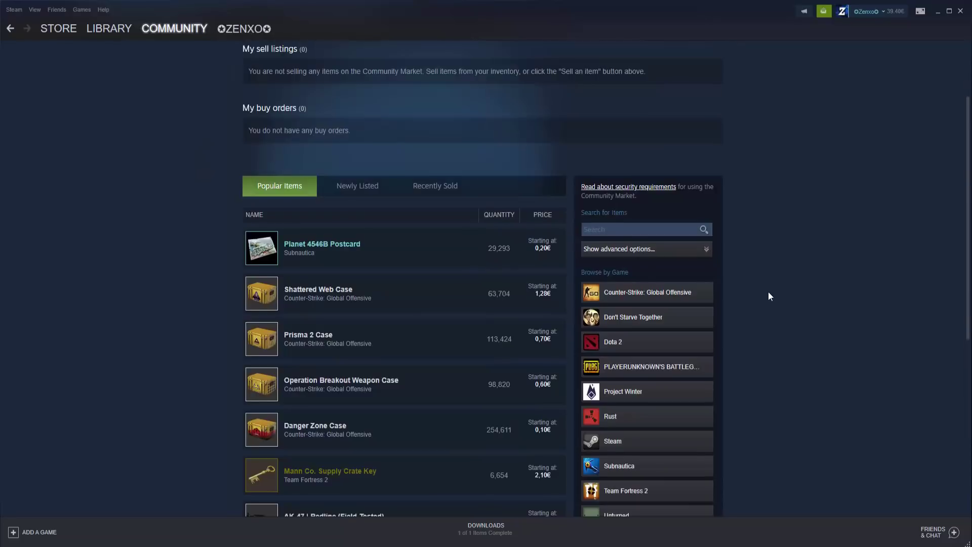
- Browse the Team Fortress 2 items on the Community Market, and return to the market's main page
scroll(768, 283, down, 1)
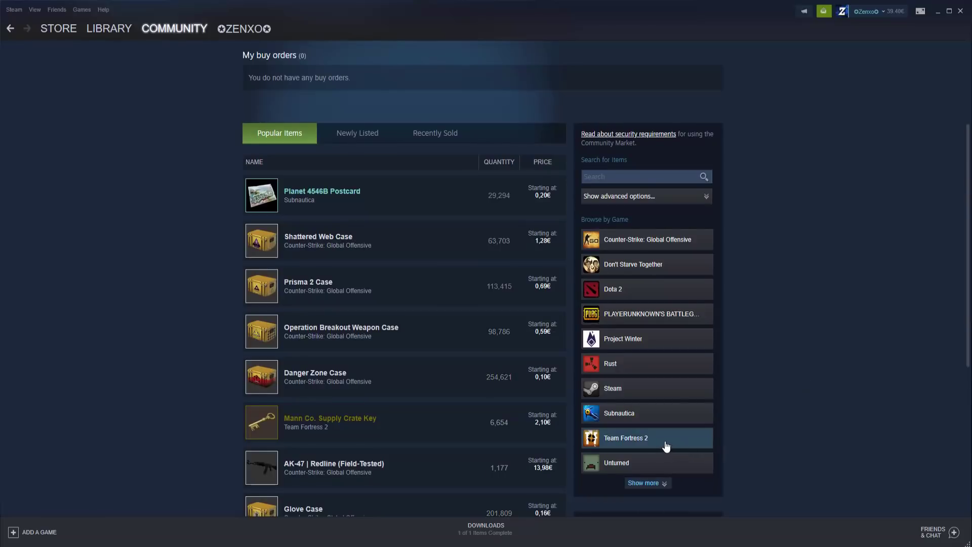
click(702, 444)
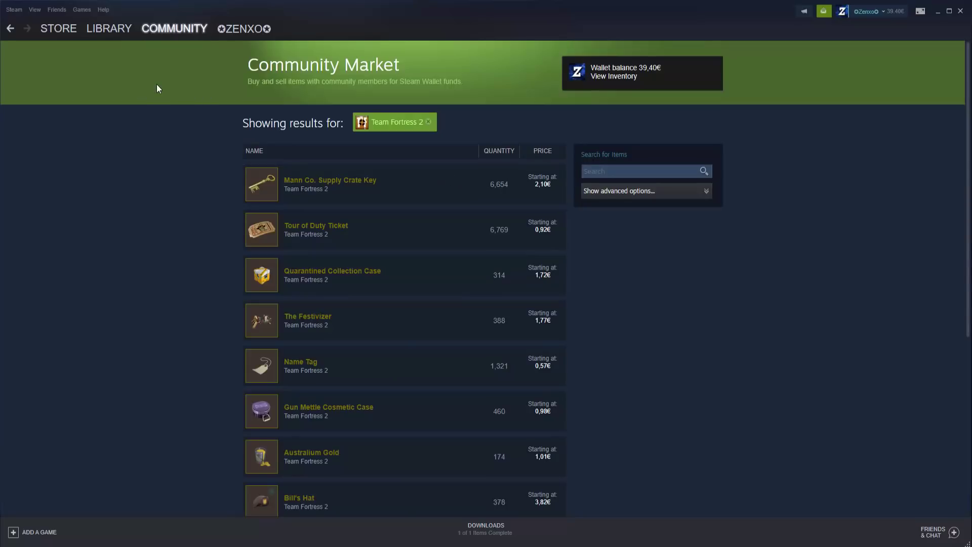
key(alt+Left)
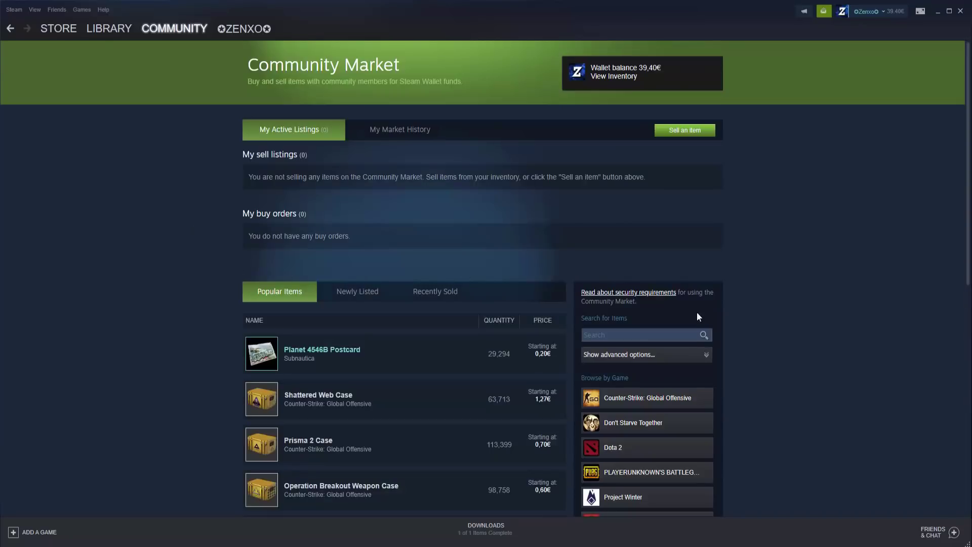
key(alt+Left)
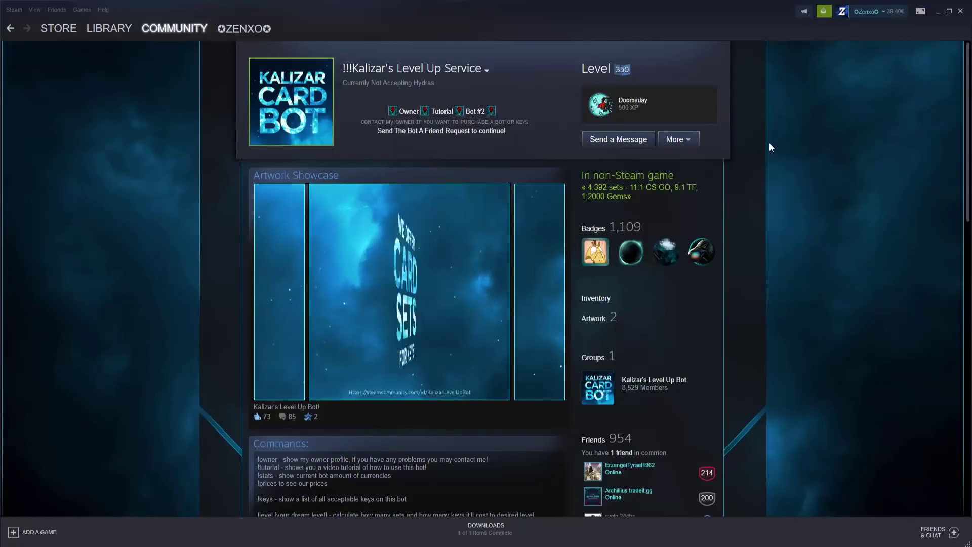
- Review the profile of Kalizar's Level Up Service, open a chat with the bot and send it the !help command
scroll(783, 171, down, 2)
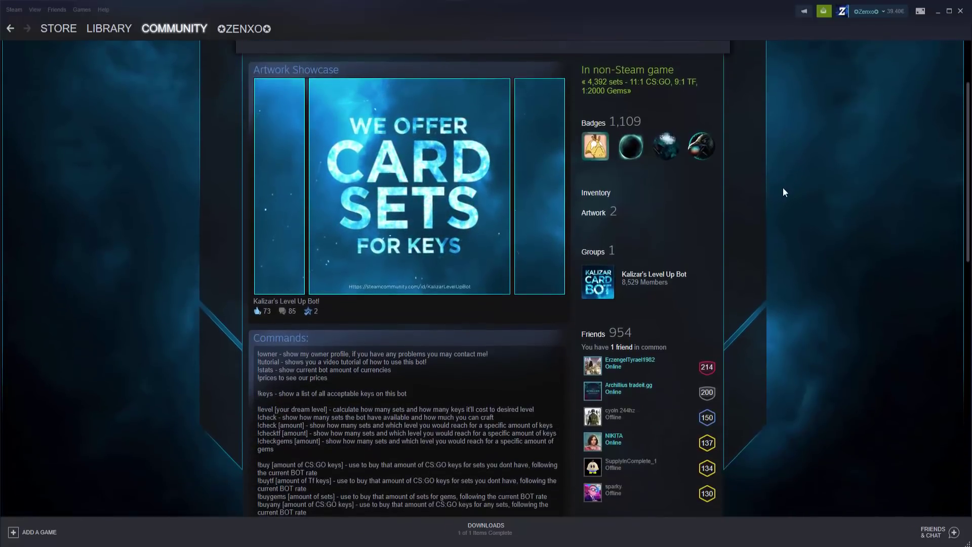
scroll(783, 189, up, 1)
scroll(783, 193, up, 2)
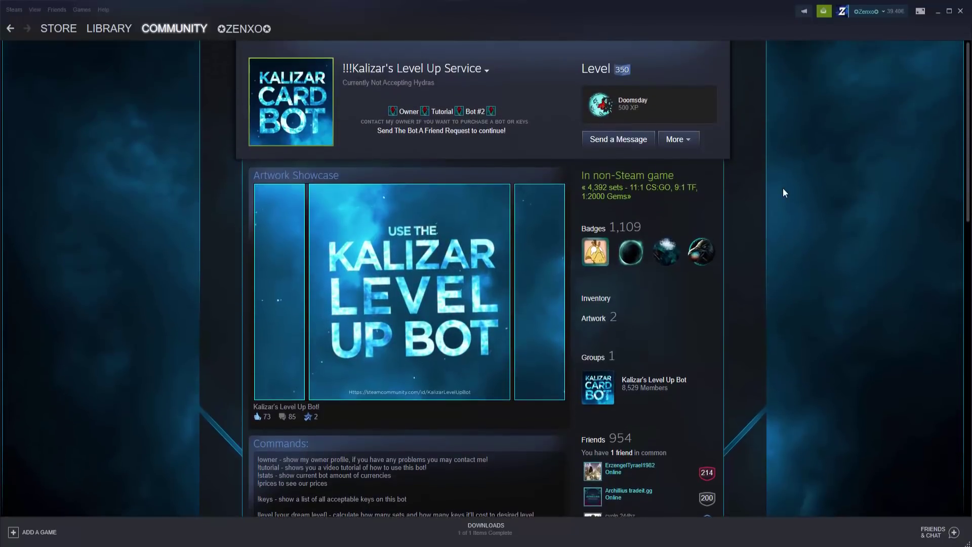
click(619, 139)
text(!)
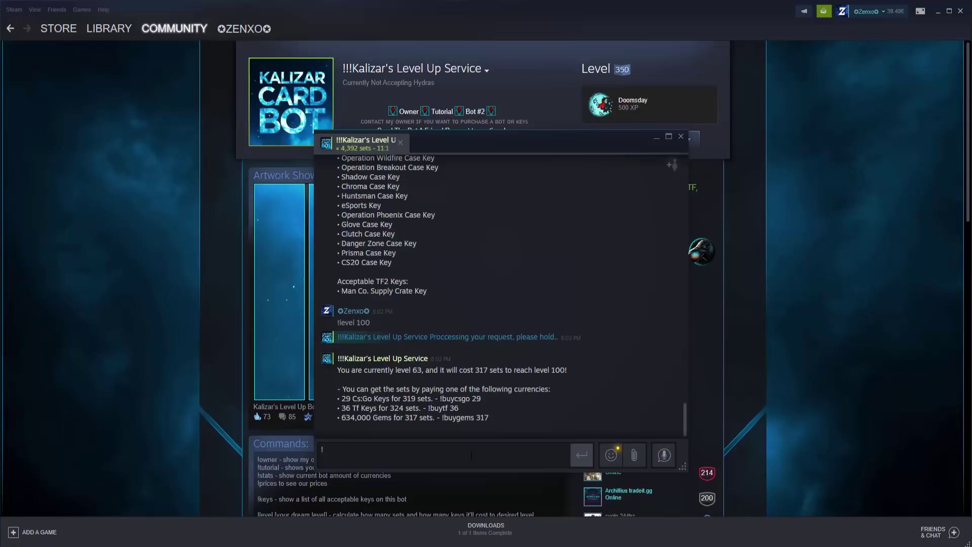
text(help)
key(Return)
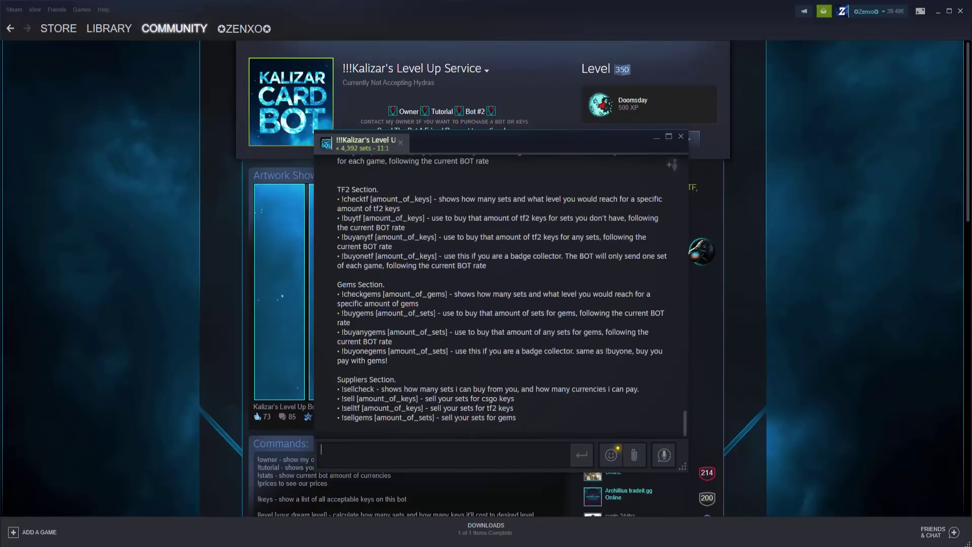
- Ask the bot for the cost of reaching level 70 with !level 70 and for its accepted keys with !keys
text(!level 70)
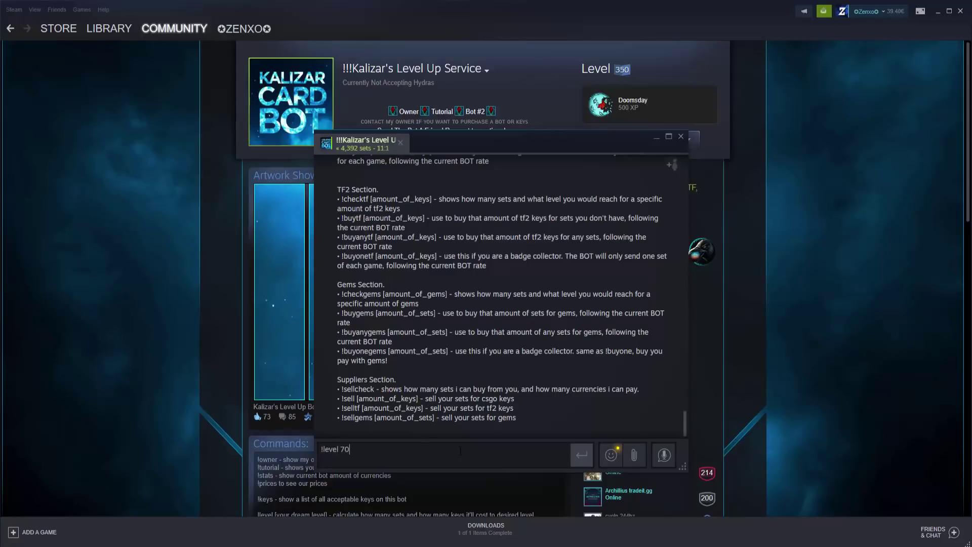
key(Return)
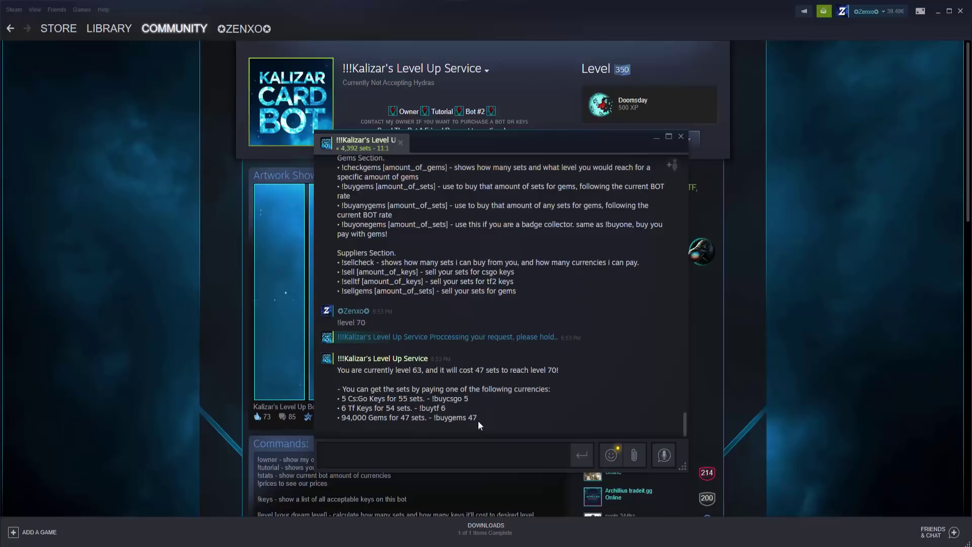
text(!keys)
key(Return)
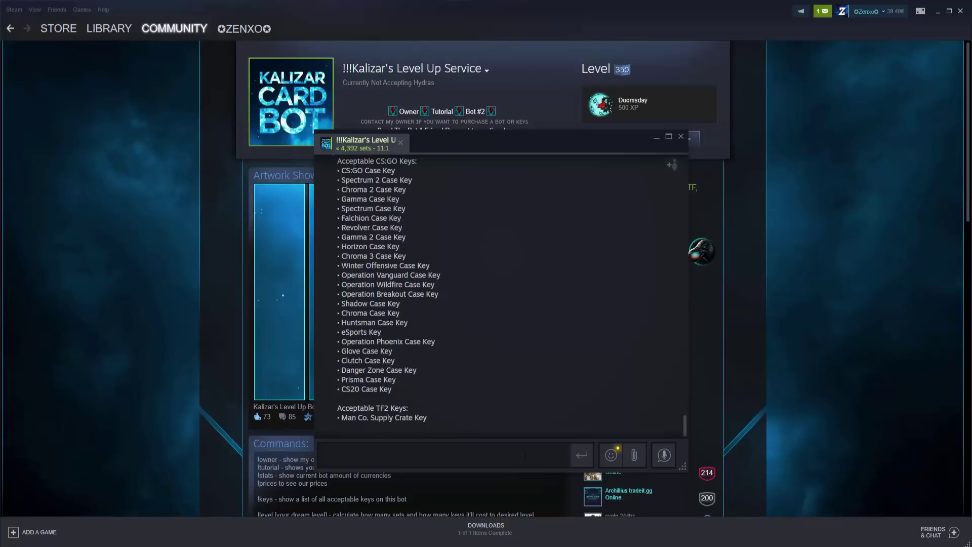
- Ask the bot for the cost of level 100 with !level 100 and request the card sets for Team Fortress keys with !buytf 36
text(!level 100)
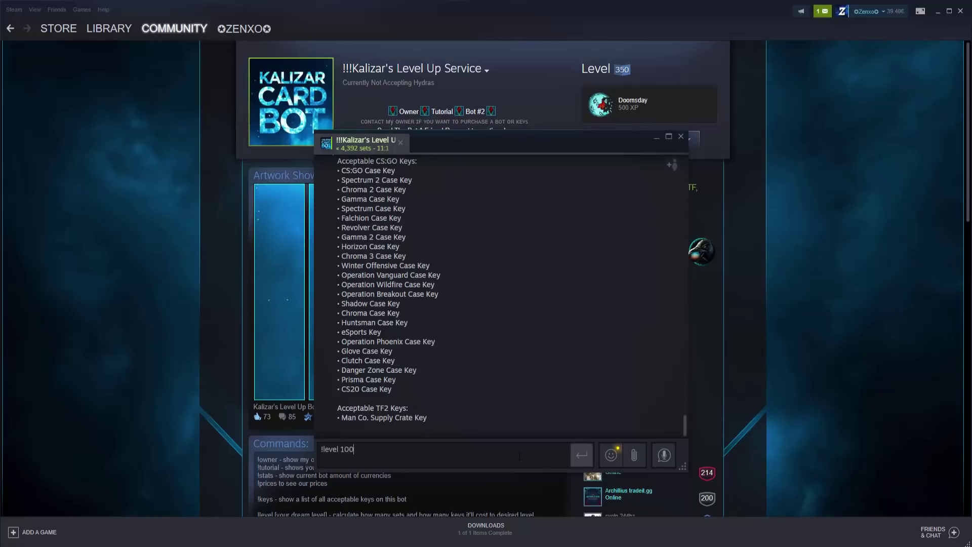
key(Return)
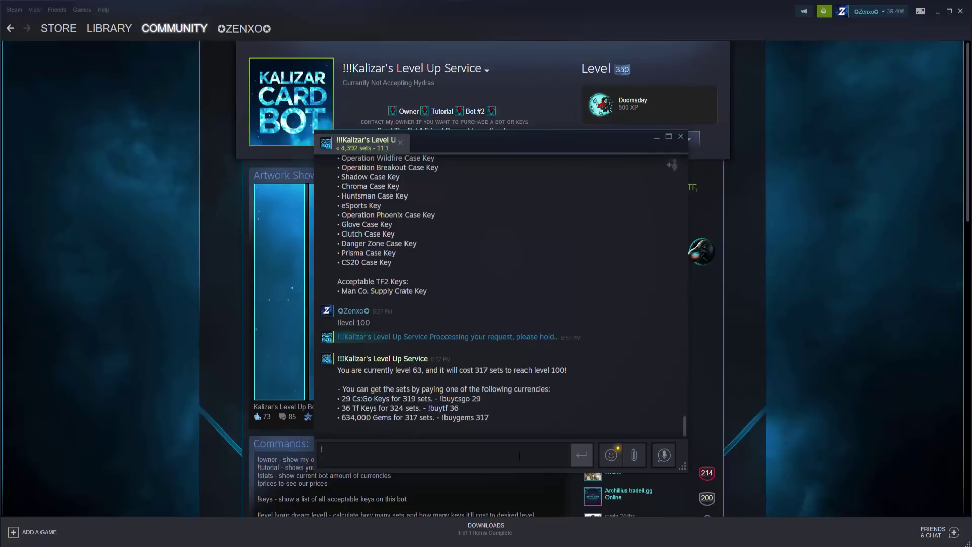
text(!buytf 36)
key(Return)
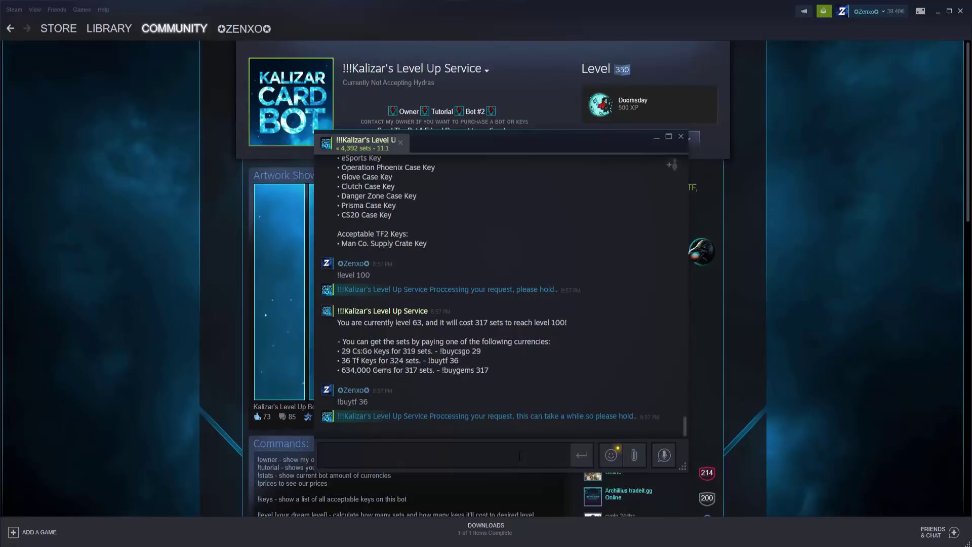
- Close the bot chat, open the pending trade offer and review the offered card sets and the keys requested in return
click(681, 136)
click(819, 11)
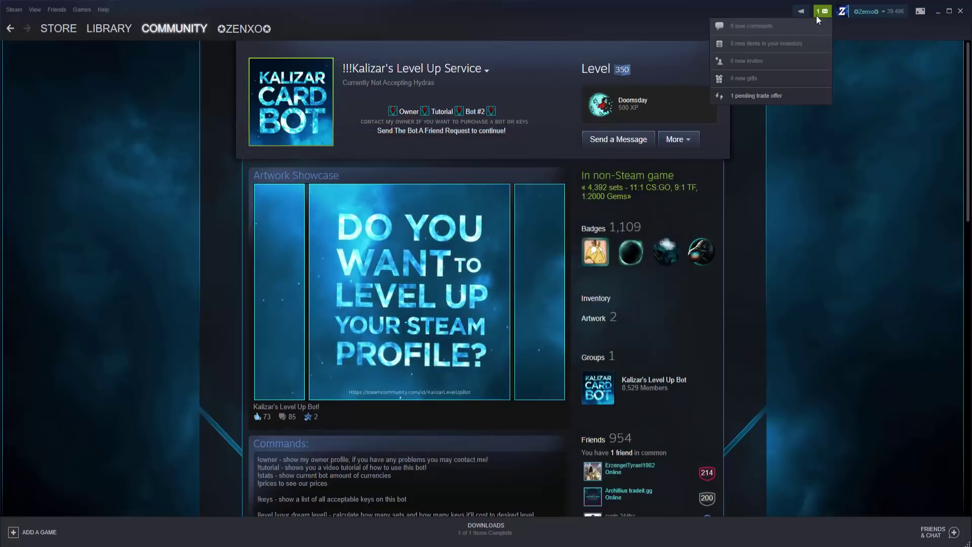
click(758, 96)
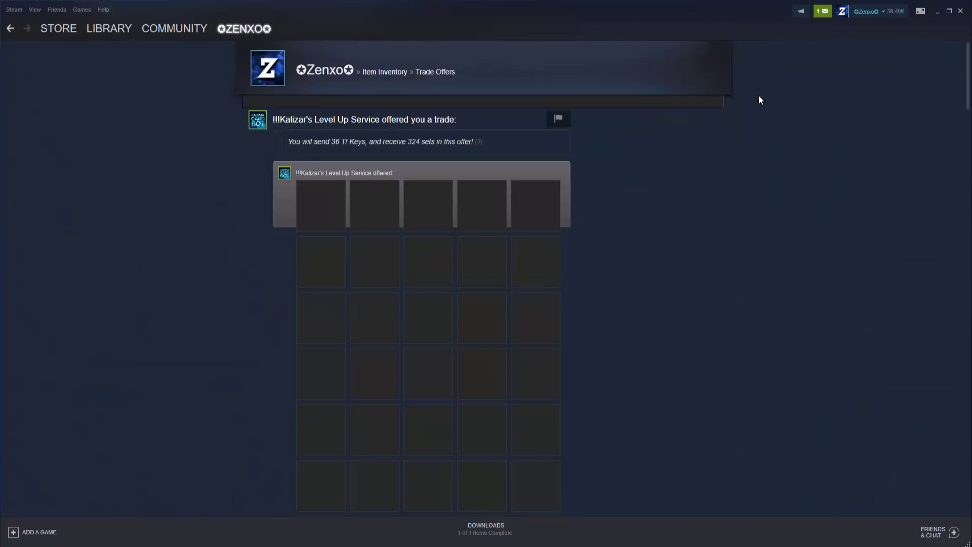
scroll(742, 235, down, 8)
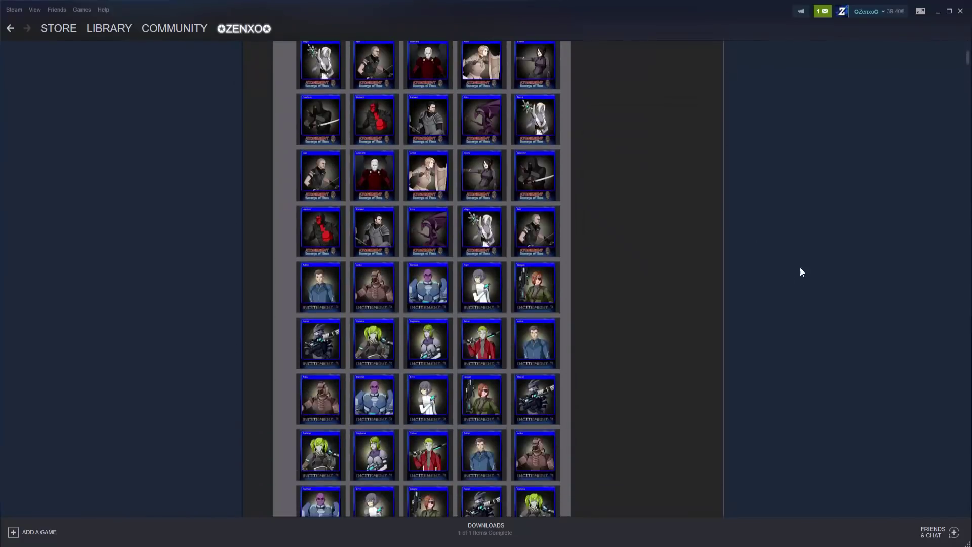
scroll(805, 268, down, 10)
drag(969, 70, 970, 490)
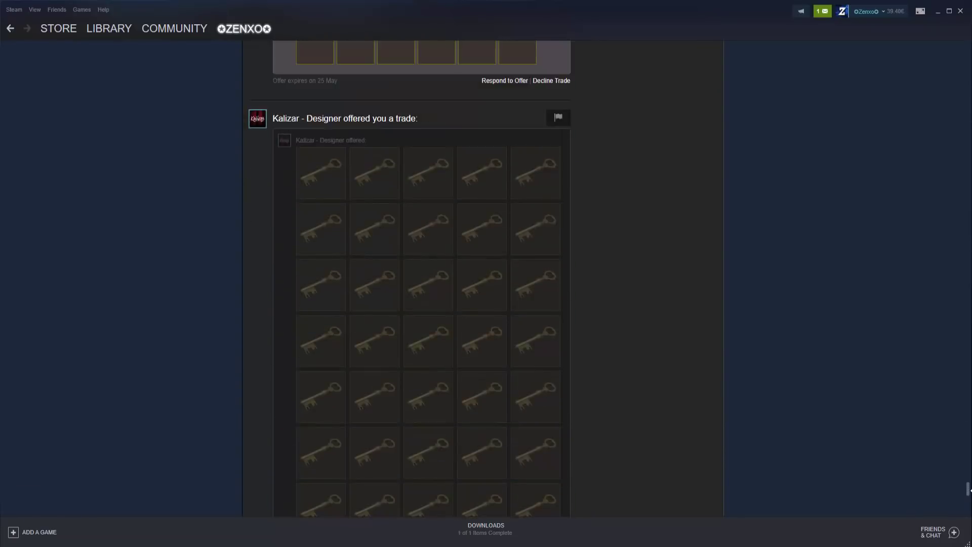
scroll(735, 401, up, 10)
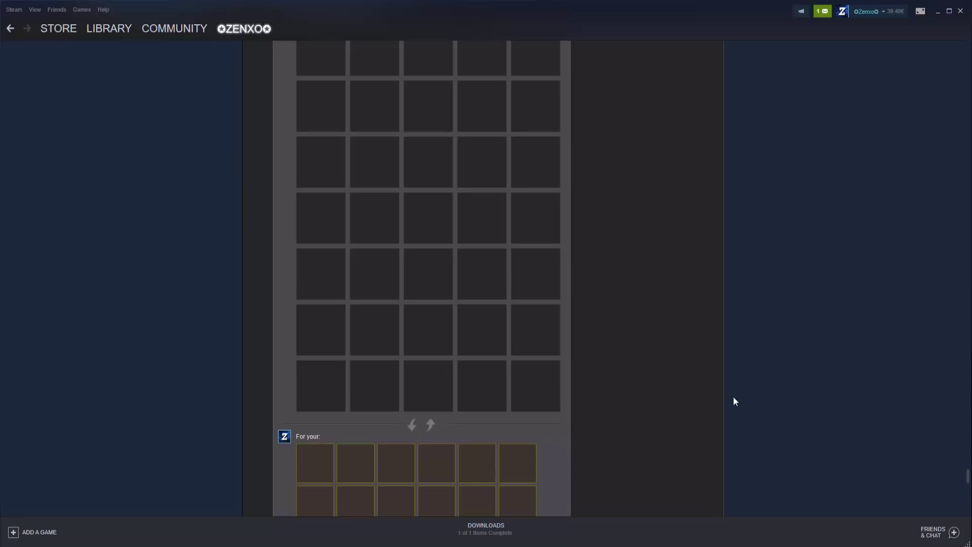
scroll(673, 390, down, 7)
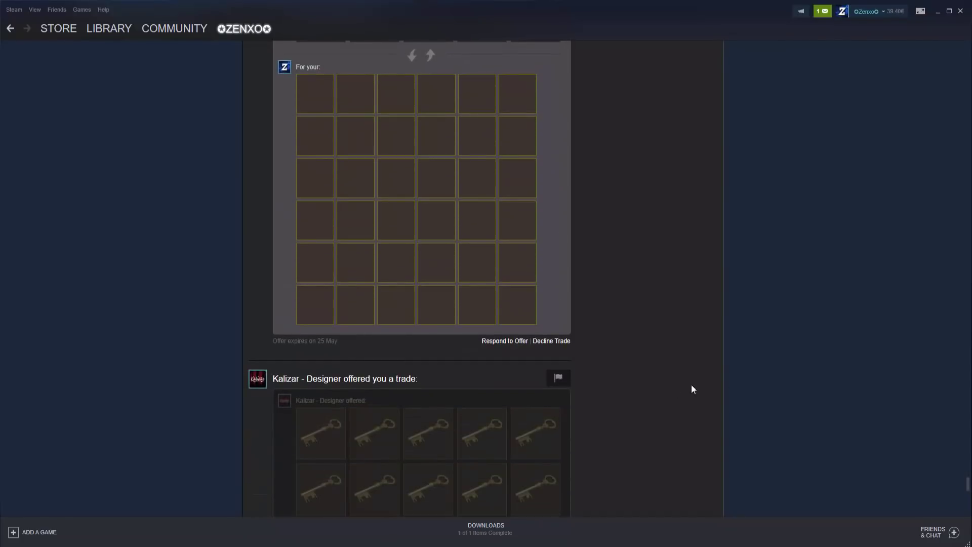
scroll(968, 483, up, 3)
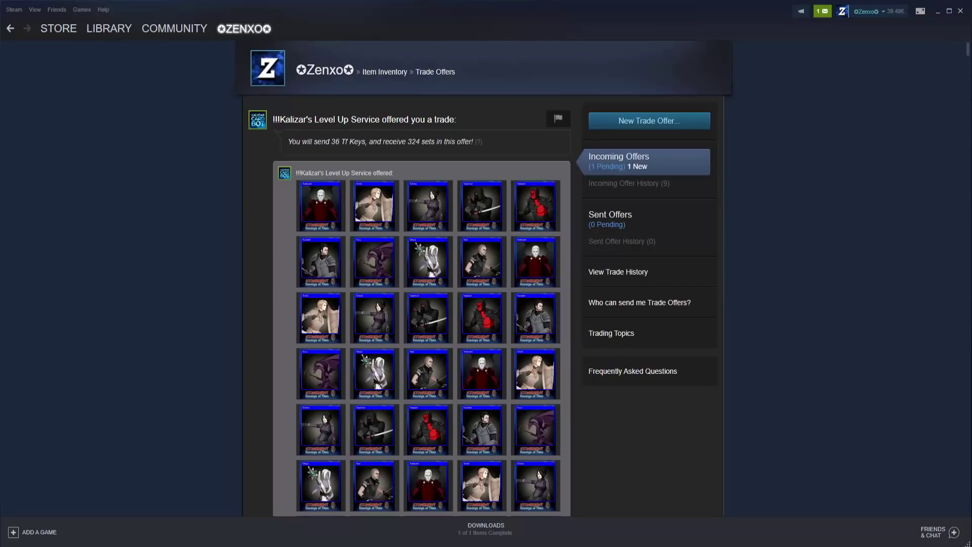
- Open the badges from the own profile and craft one level of the 1 vs 1 : Global Operations badge
key(alt+Left)
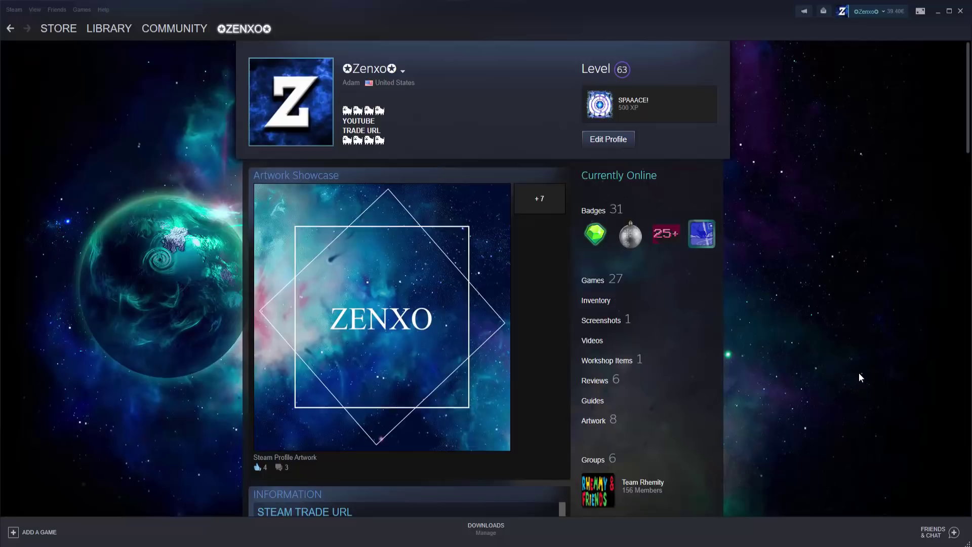
click(592, 211)
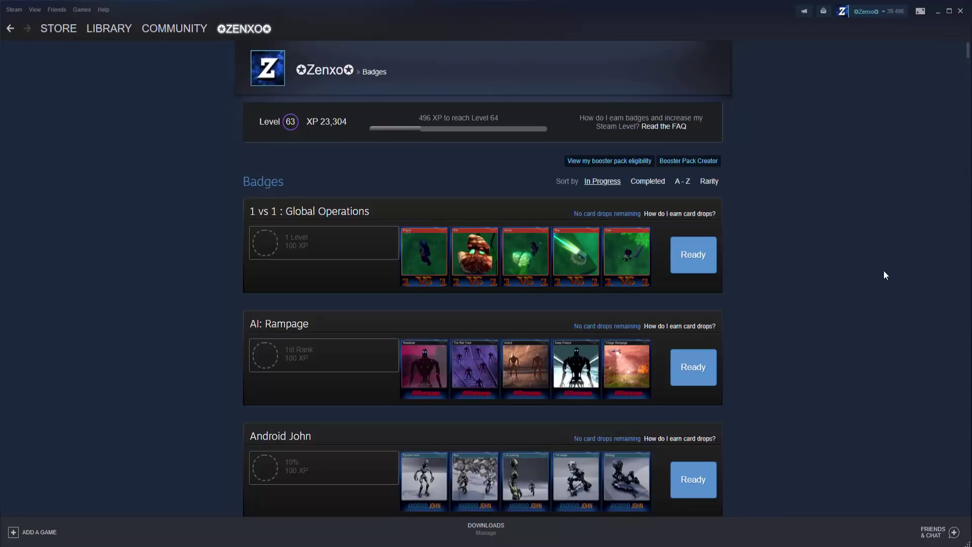
scroll(868, 218, down, 1)
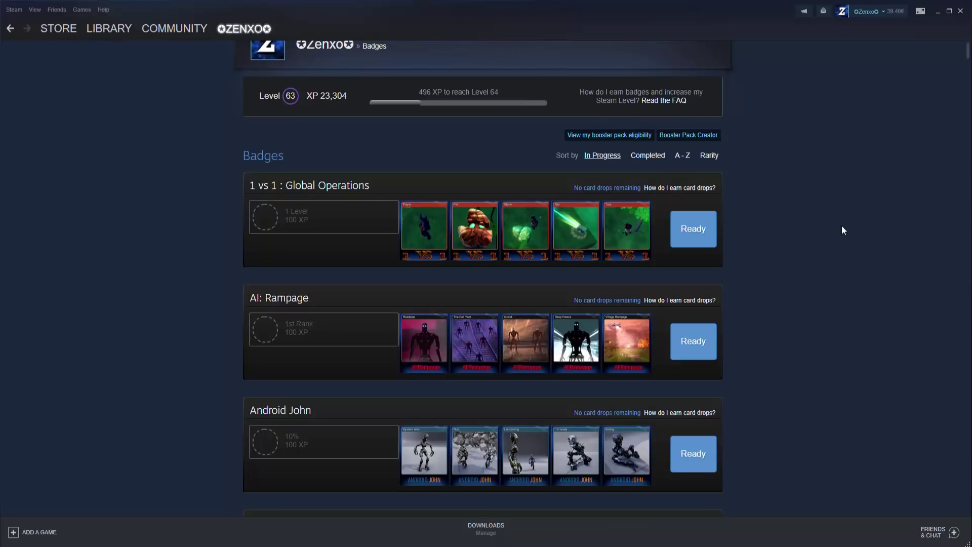
click(707, 239)
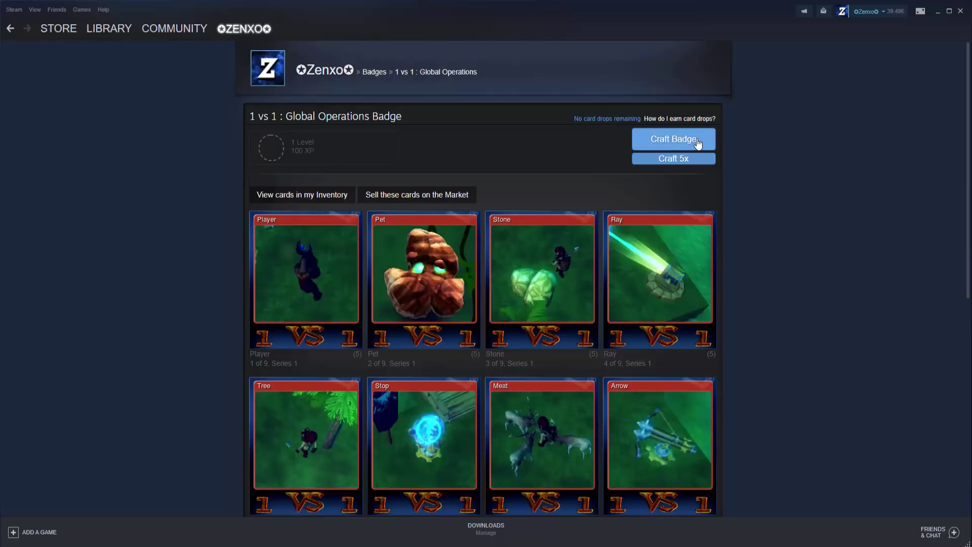
click(698, 144)
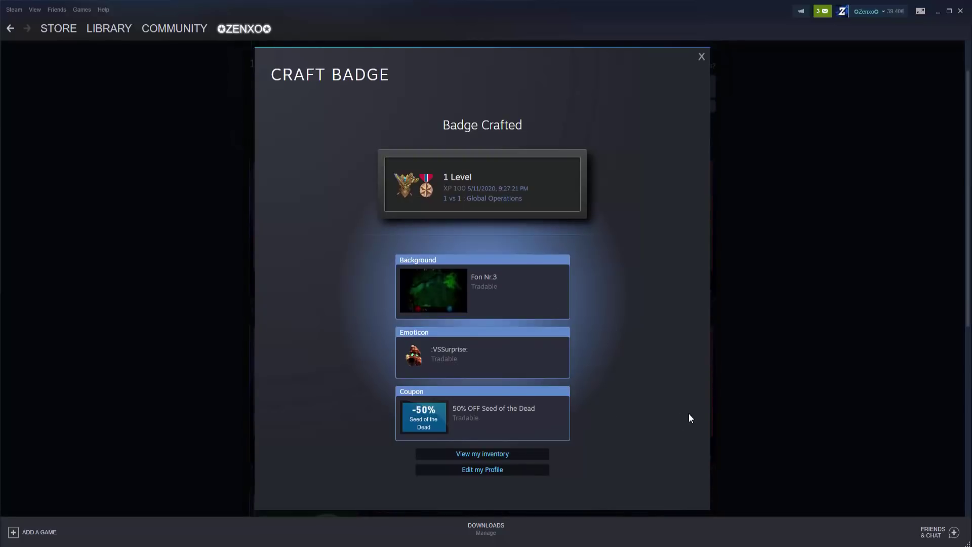
- Dismiss the crafting result and craft the Cowboy zombie badge five times at once
click(800, 244)
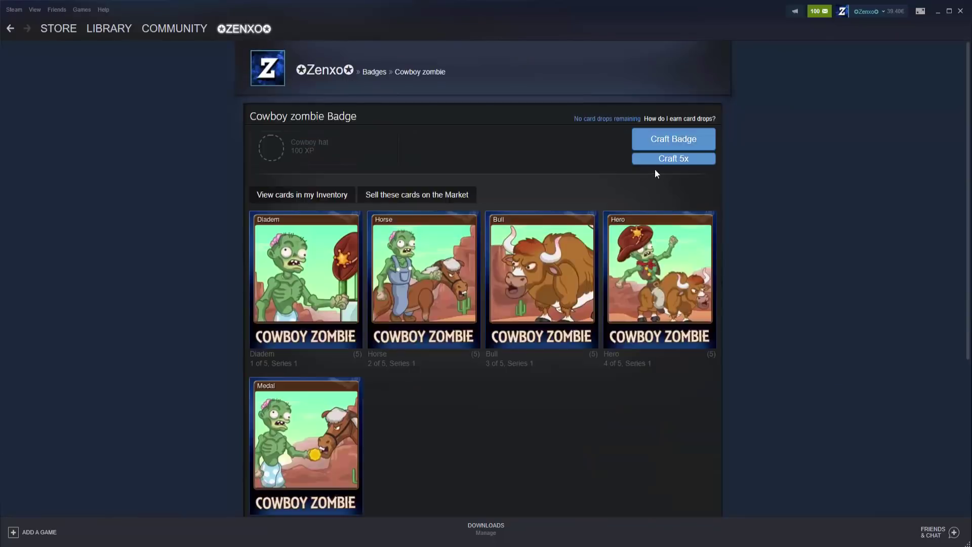
click(655, 161)
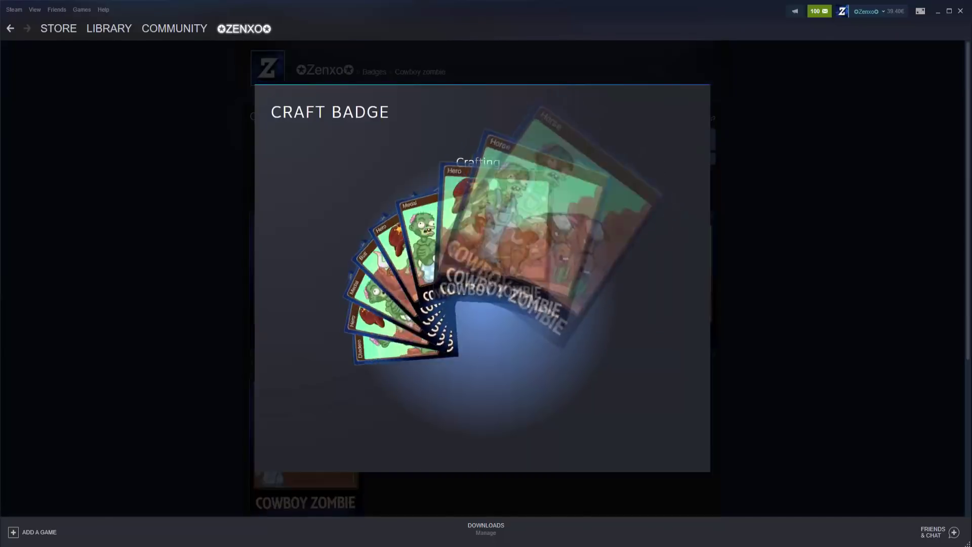